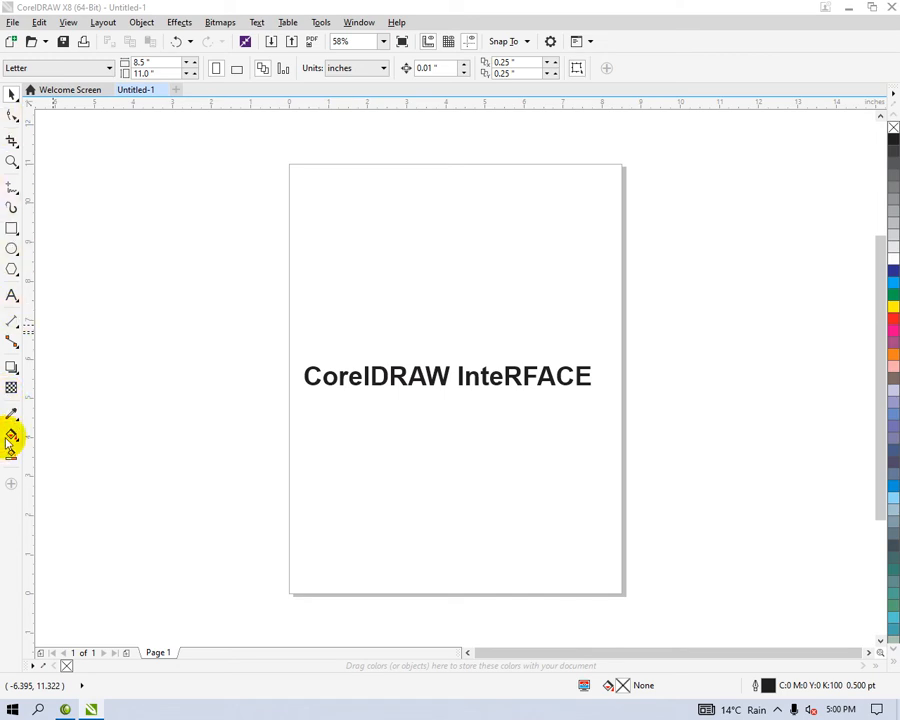
pyautogui.moveTo(117, 172); pyautogui.dragTo(189, 422)
pyautogui.moveTo(274, 148); pyautogui.dragTo(648, 564)
pyautogui.click(536, 266)
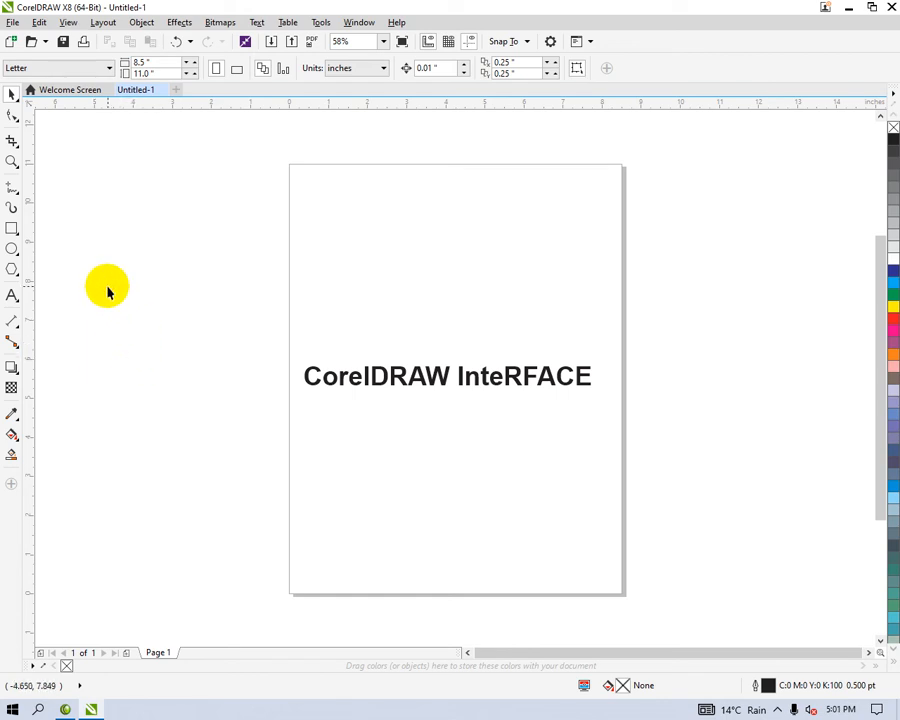
pyautogui.moveTo(80, 227); pyautogui.dragTo(166, 322)
pyautogui.moveTo(114, 218); pyautogui.dragTo(169, 305)
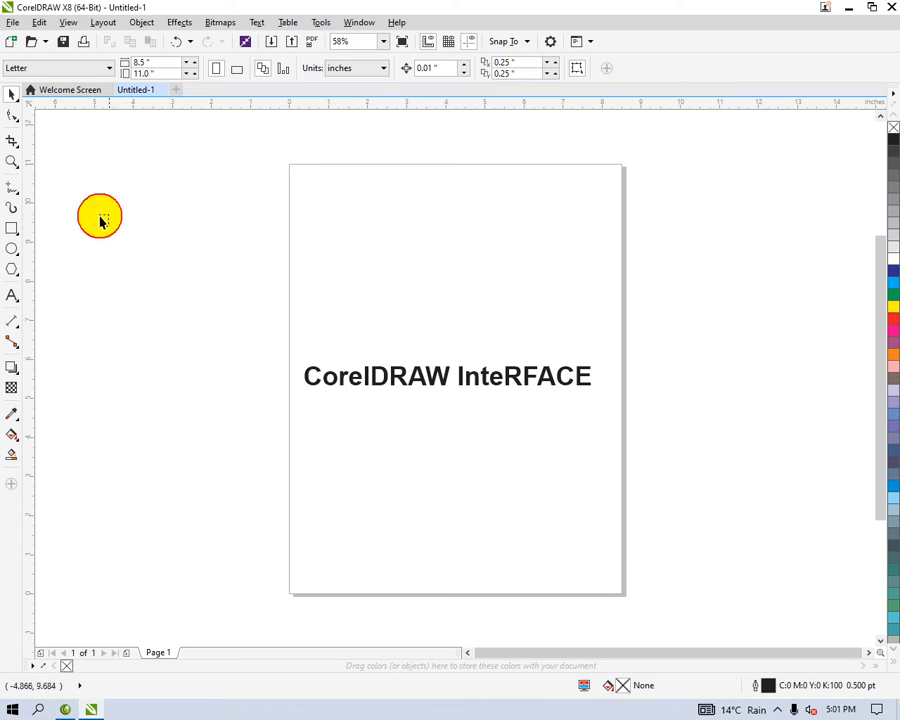
pyautogui.moveTo(100, 216); pyautogui.dragTo(145, 288)
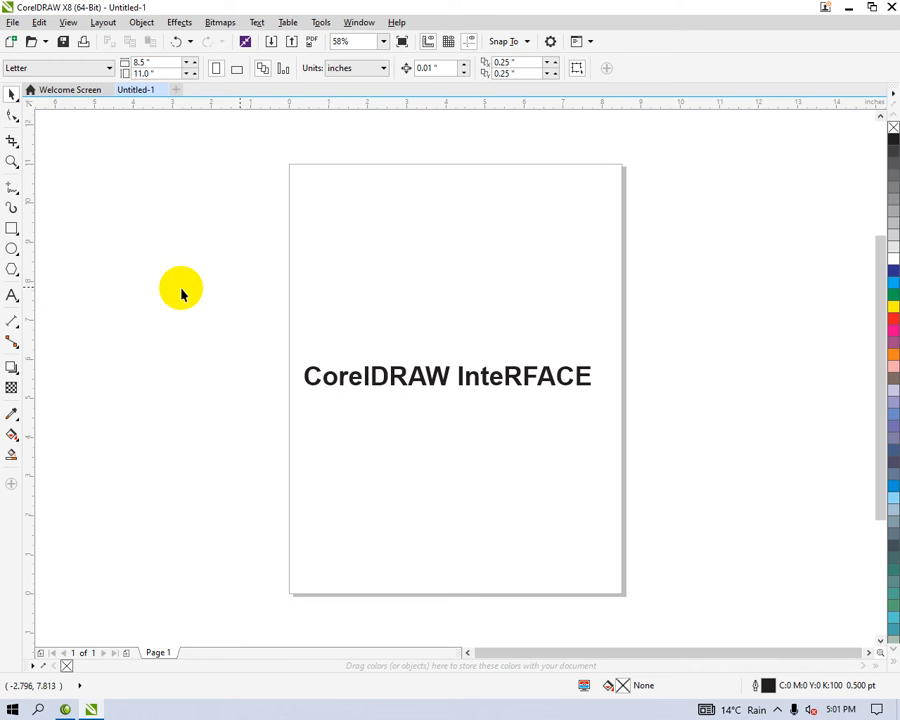
pyautogui.moveTo(275, 150); pyautogui.dragTo(412, 247)
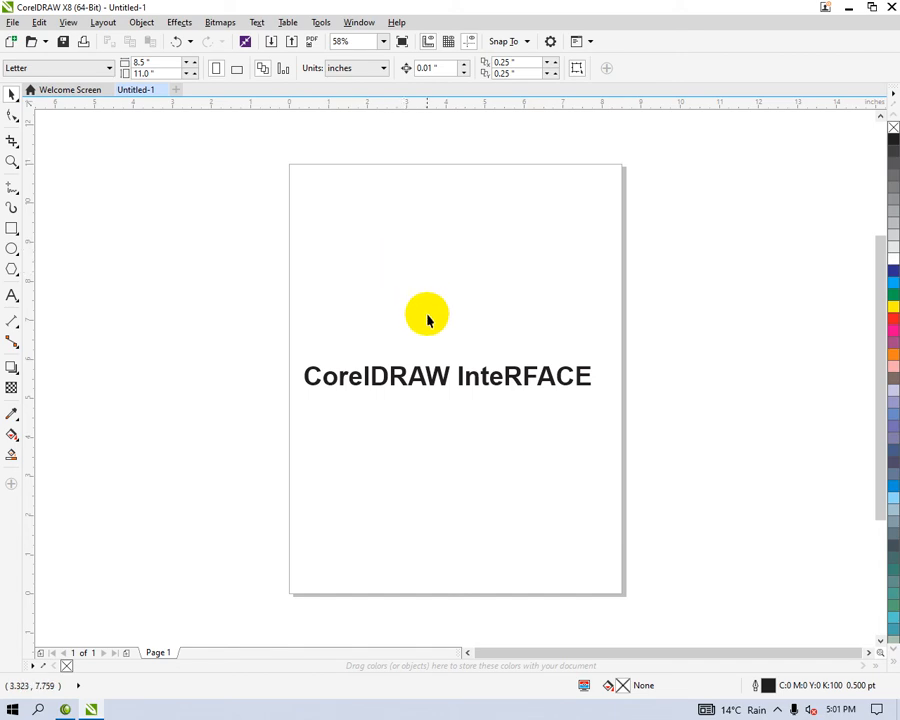
pyautogui.moveTo(279, 156); pyautogui.dragTo(301, 180)
pyautogui.click(158, 211)
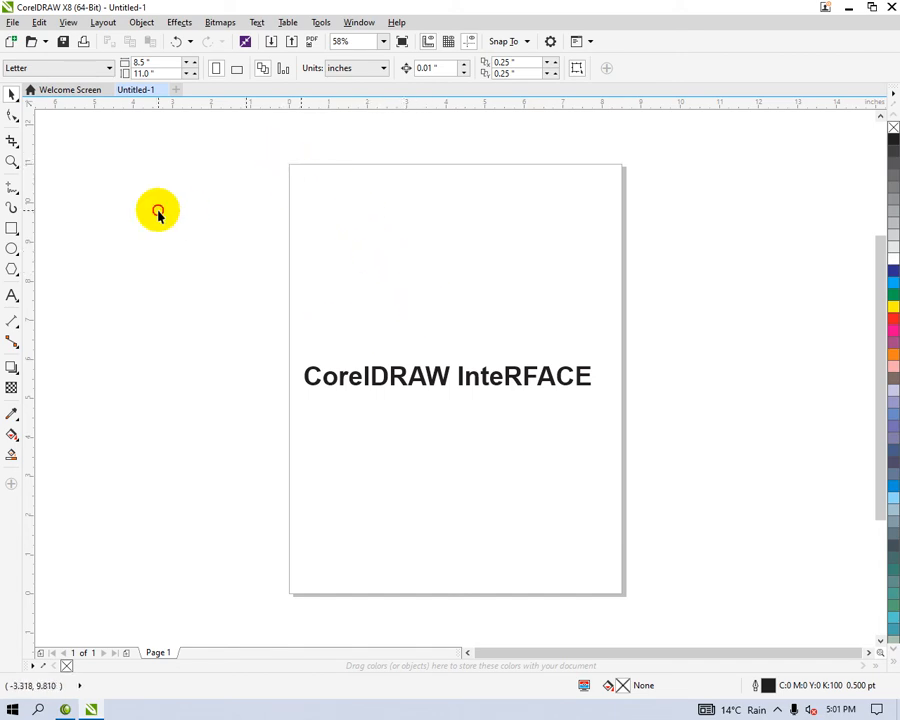
# Step: Draw a closed two-node vertical line about 3.6 inches tall with the Pen tool, in the empty area beside the page
pyautogui.click(12, 192)
pyautogui.click(60, 236)
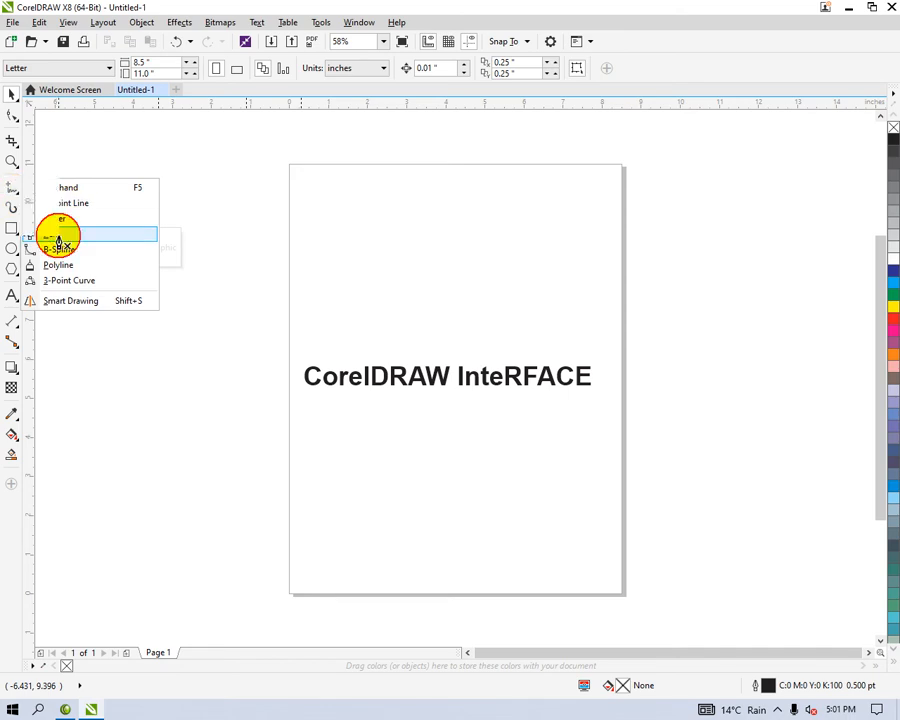
pyautogui.click(145, 209)
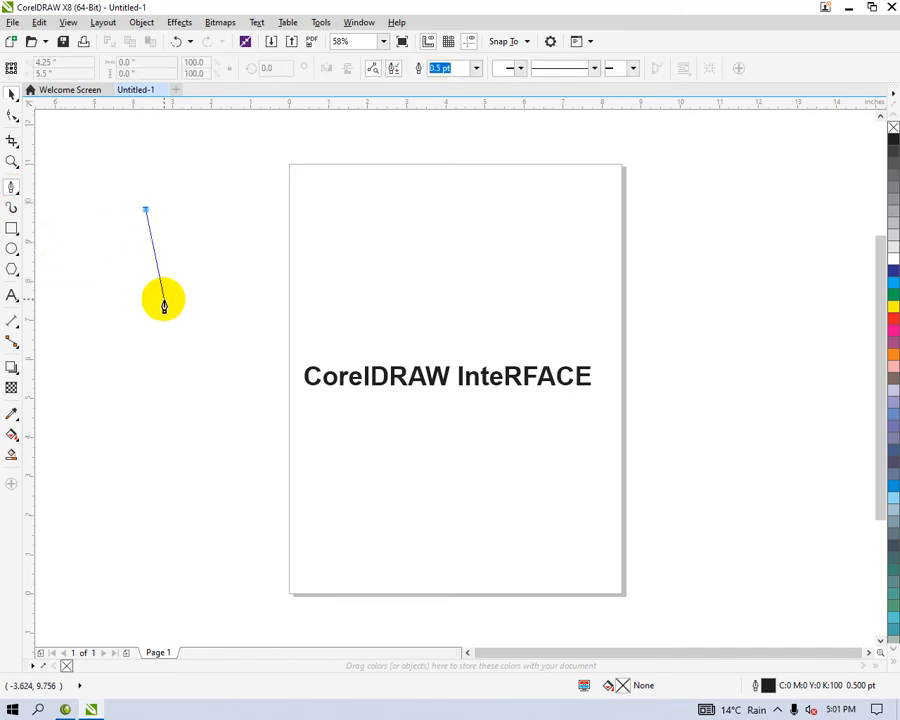
pyautogui.click(145, 350)
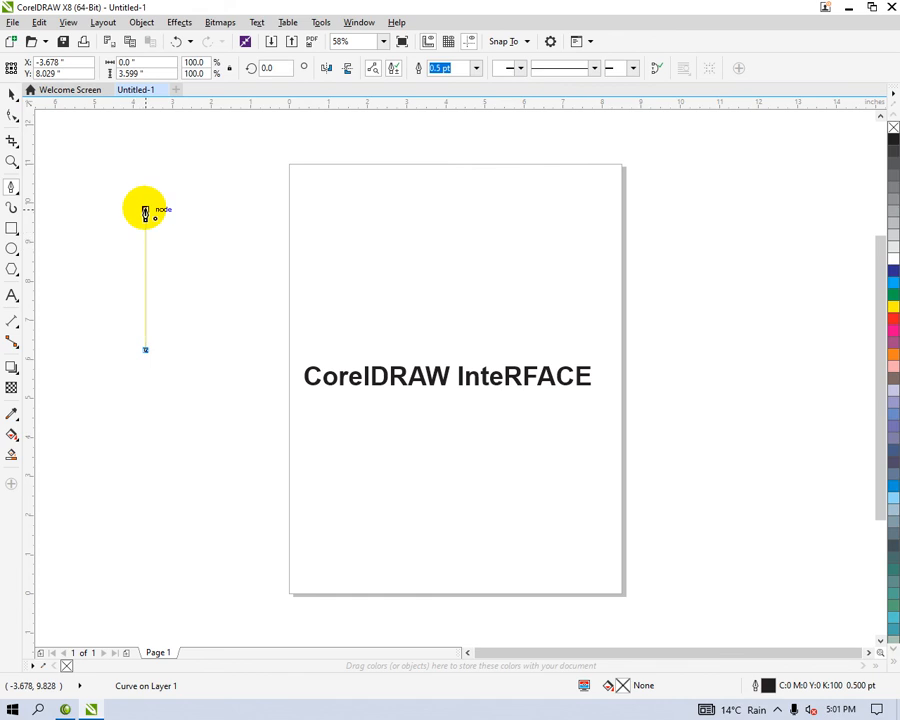
pyautogui.press('Escape')
# Step: Convert both segments of the vertical line to curves and bow them outward in opposite directions near the lower end, forming a petal
pyautogui.click(12, 115)
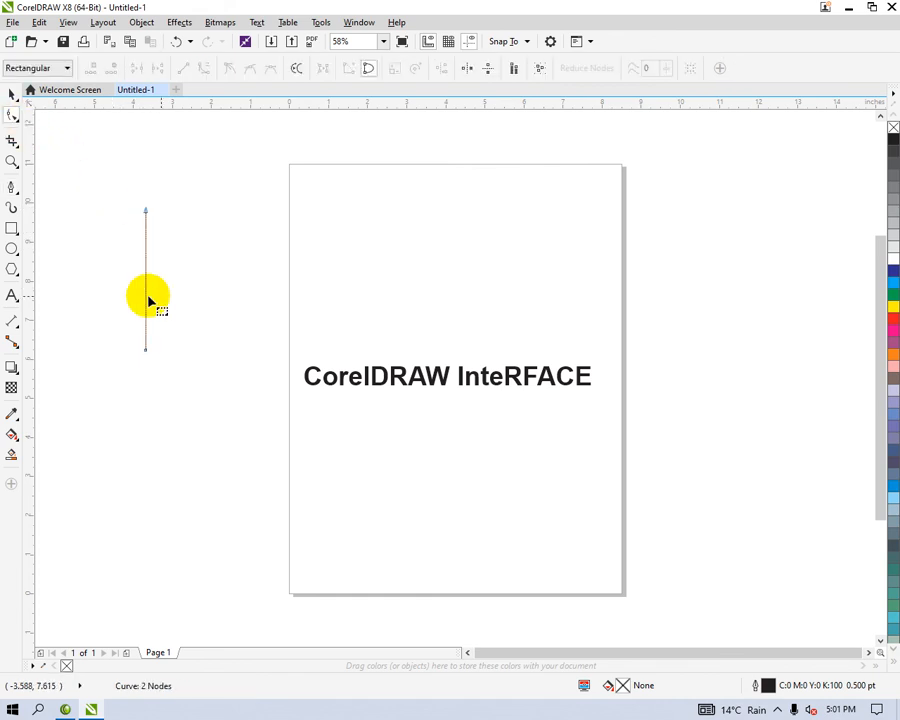
pyautogui.rightClick(146, 297)
pyautogui.click(190, 362)
pyautogui.moveTo(144, 308); pyautogui.dragTo(182, 325)
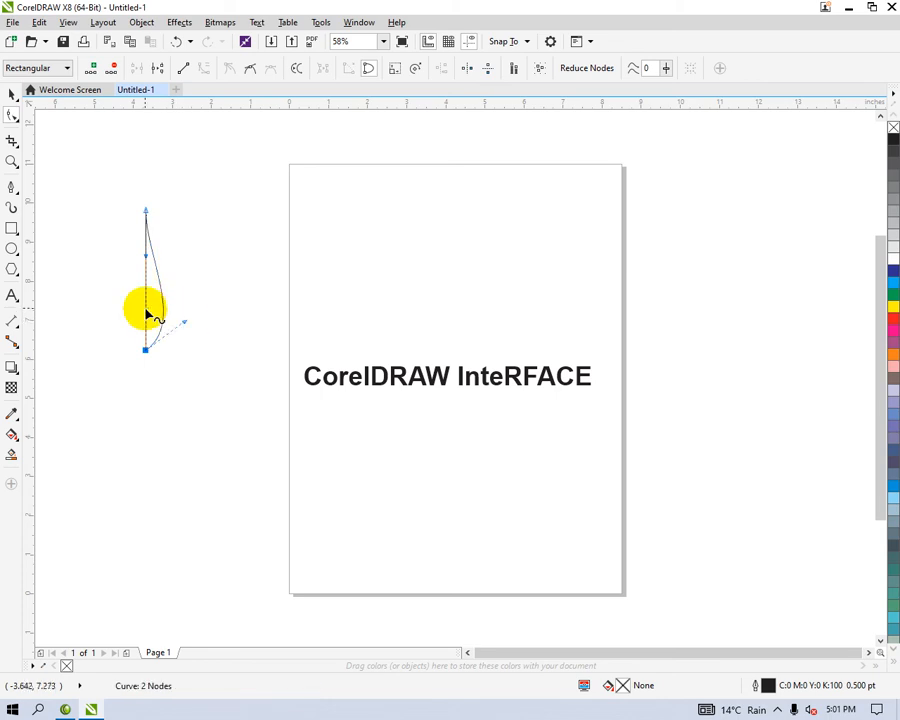
pyautogui.rightClick(146, 310)
pyautogui.click(177, 370)
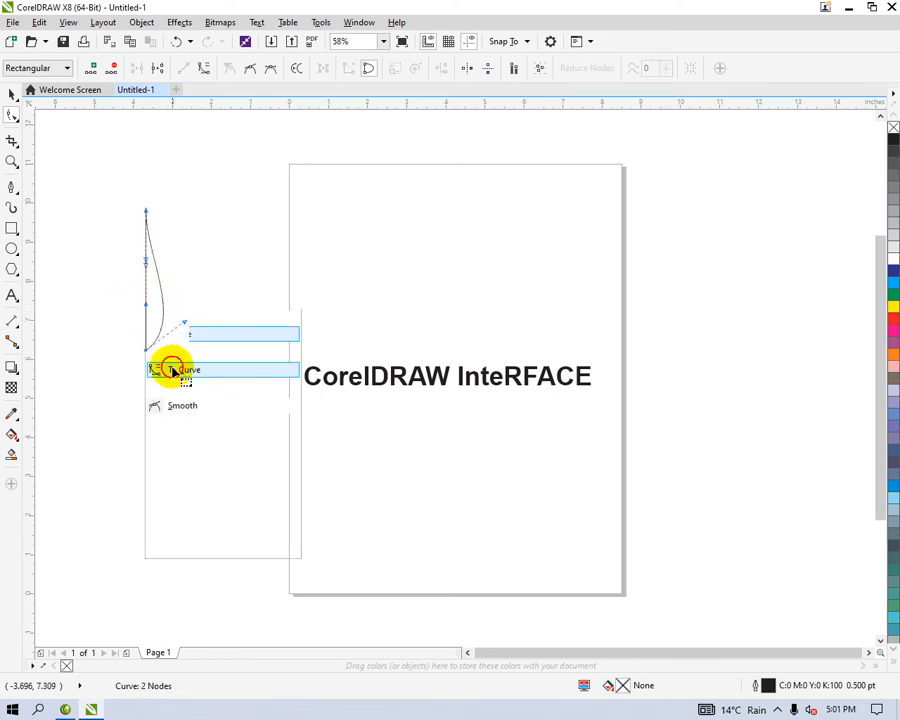
pyautogui.moveTo(145, 310); pyautogui.dragTo(106, 317)
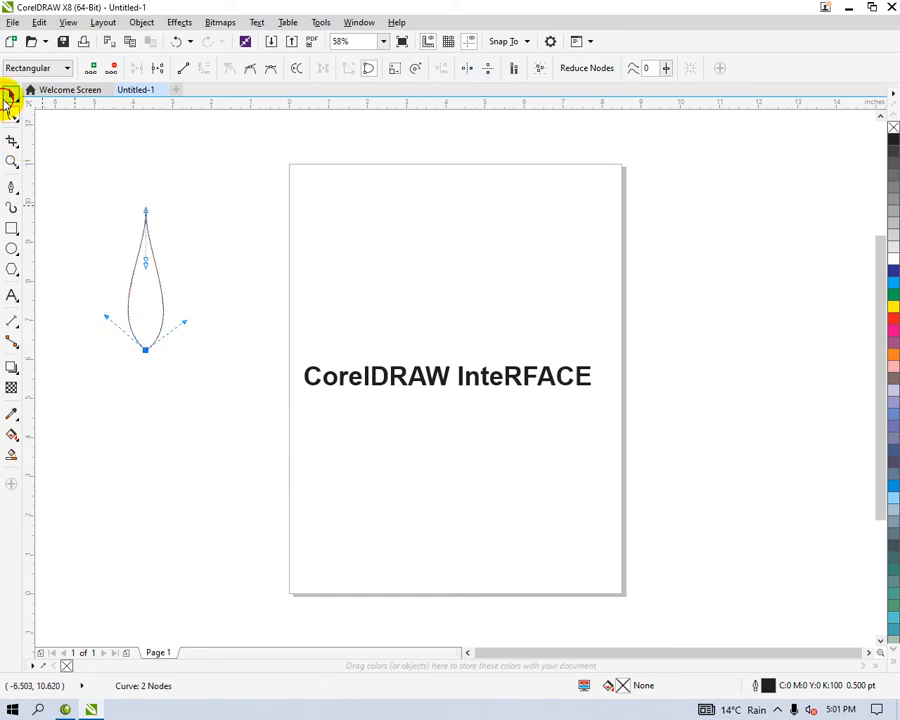
# Step: Move the petal's rotation centre to its upper tip and repeat copies rotated by 30 degrees to form a 12-petal flower
pyautogui.click(10, 95)
pyautogui.scroll(-2, 217, 313)
pyautogui.click(183, 302)
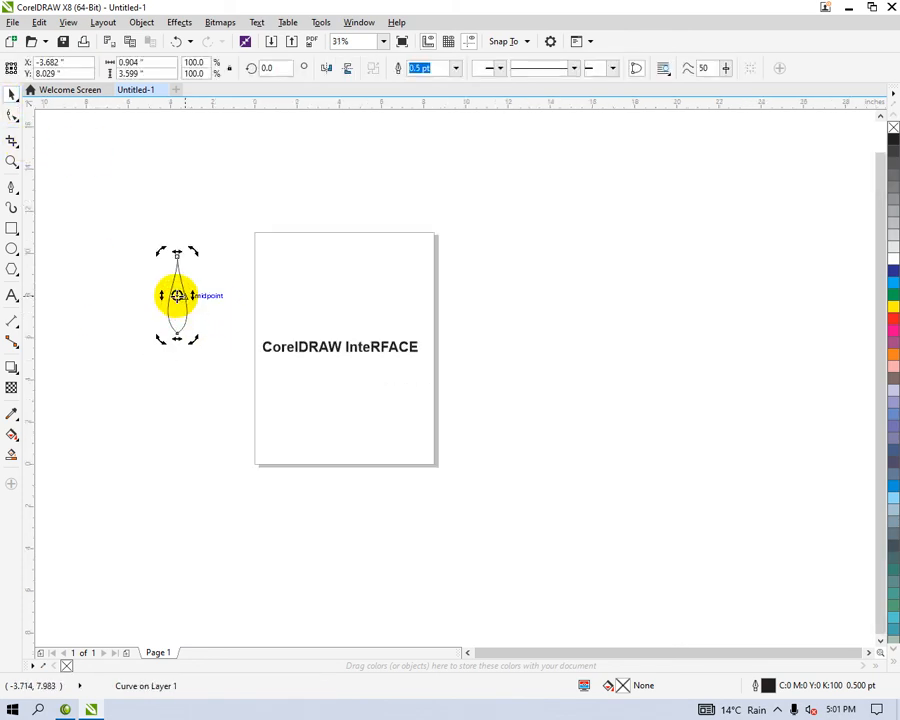
pyautogui.moveTo(177, 295); pyautogui.dragTo(172, 259)
pyautogui.moveTo(187, 342); pyautogui.dragTo(228, 316)
pyautogui.hotkey('ctrl', 'r')
pyautogui.hotkey('ctrl', 'r')
pyautogui.hotkey('ctrl', 'r')
pyautogui.hotkey('ctrl', 'r')
pyautogui.hotkey('ctrl', 'r')
pyautogui.hotkey('ctrl', 'r')
pyautogui.hotkey('ctrl', 'r')
pyautogui.hotkey('ctrl', 'r')
pyautogui.hotkey('ctrl', 'r')
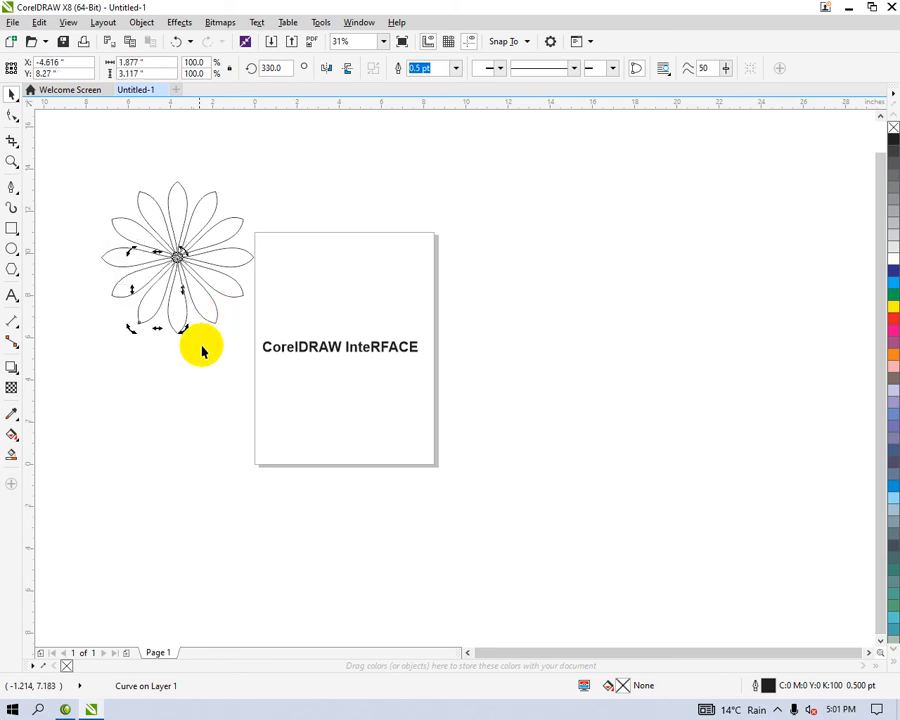
# Step: Fill all the flower's petals with cyan (C:100 M:0 Y:0 K:0) and remove their outlines
pyautogui.click(157, 380)
pyautogui.moveTo(70, 152); pyautogui.dragTo(261, 386)
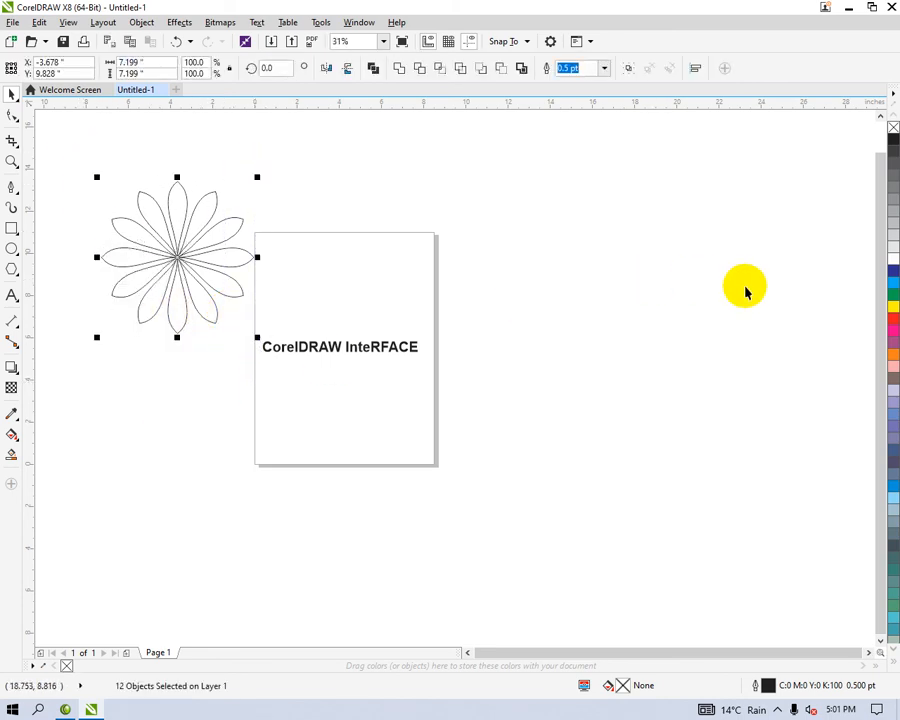
pyautogui.click(893, 282)
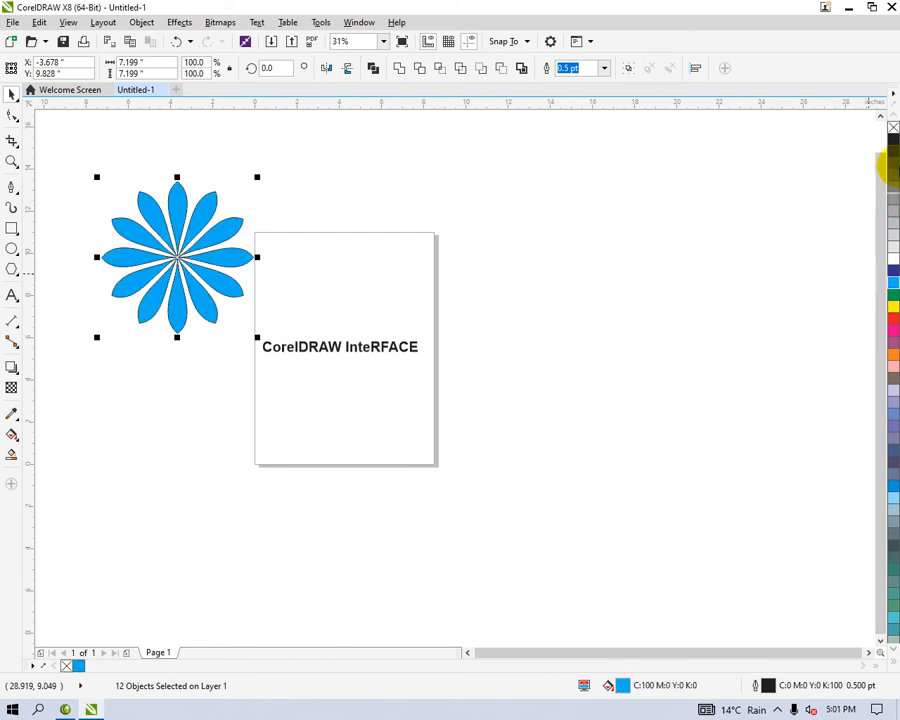
pyautogui.rightClick(892, 125)
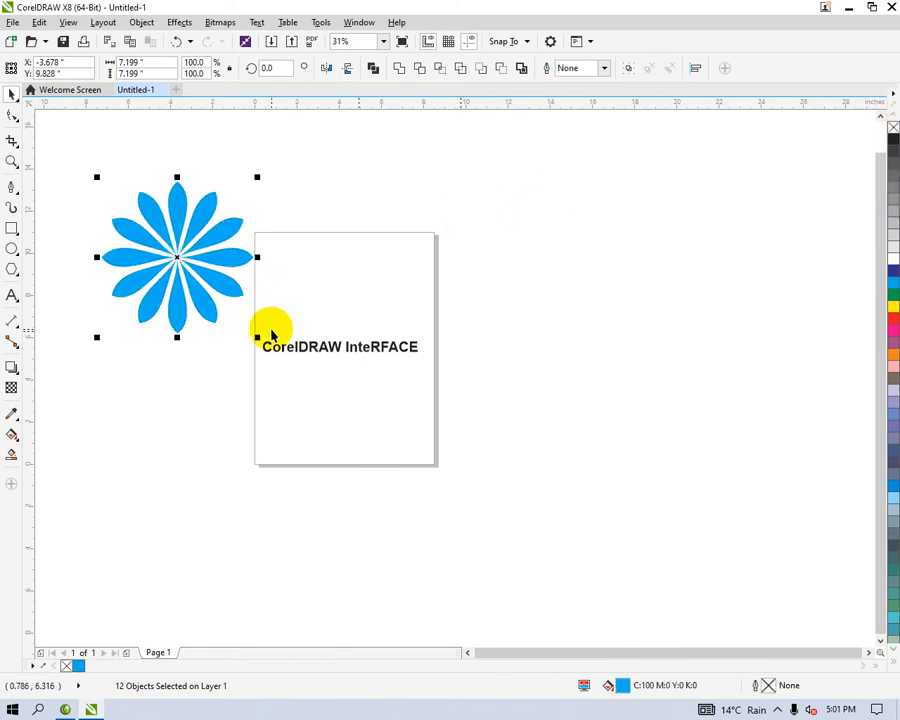
# Step: Scale the flower down to about 3.6 inches wide and place it as one group above the page's heading text
pyautogui.moveTo(257, 336); pyautogui.dragTo(185, 300)
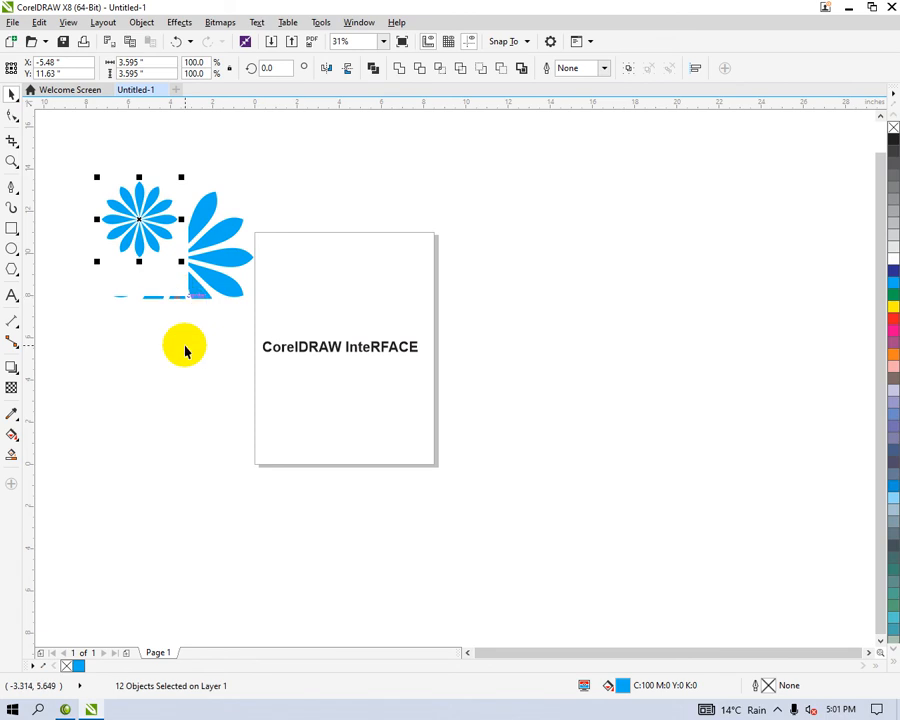
pyautogui.click(174, 313)
pyautogui.moveTo(72, 153); pyautogui.dragTo(201, 320)
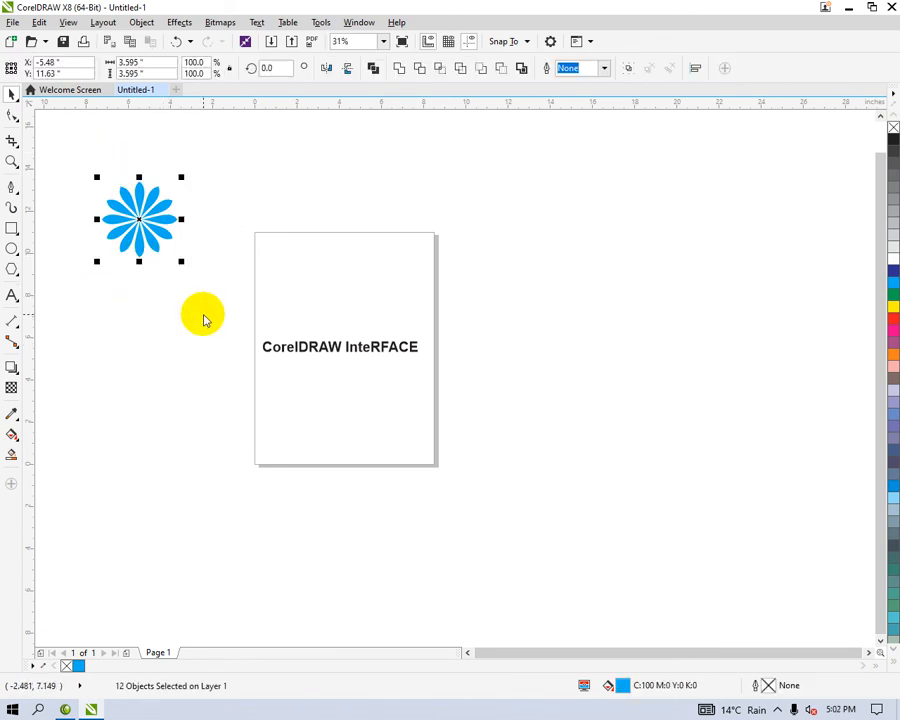
pyautogui.hotkey('ctrl', 'g')
pyautogui.moveTo(166, 214); pyautogui.dragTo(352, 288)
pyautogui.click(473, 311)
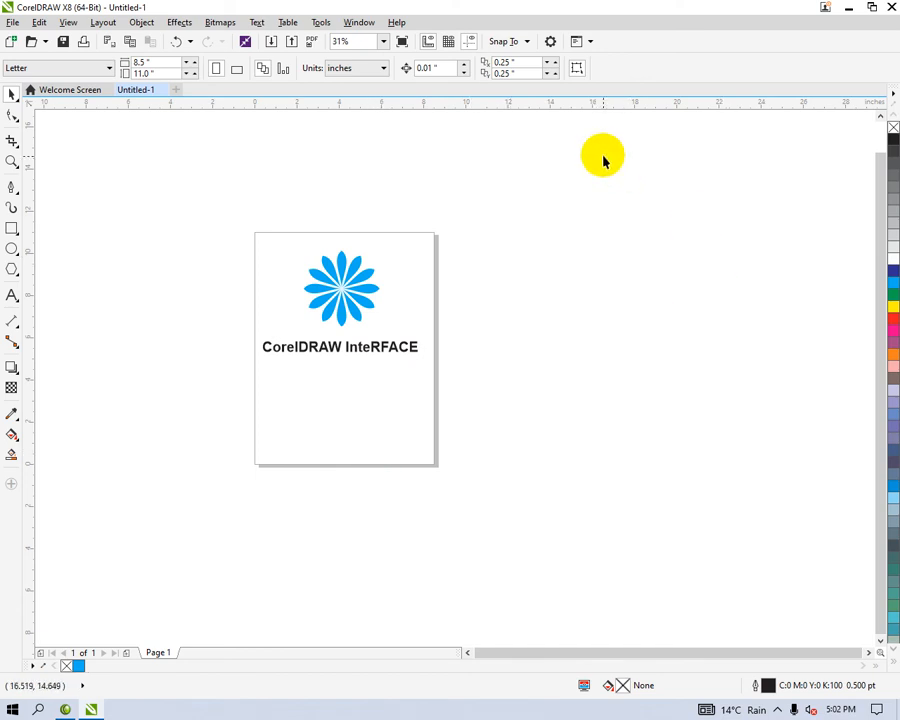
# Step: Display the Hints docker to view its help topics
pyautogui.click(352, 23)
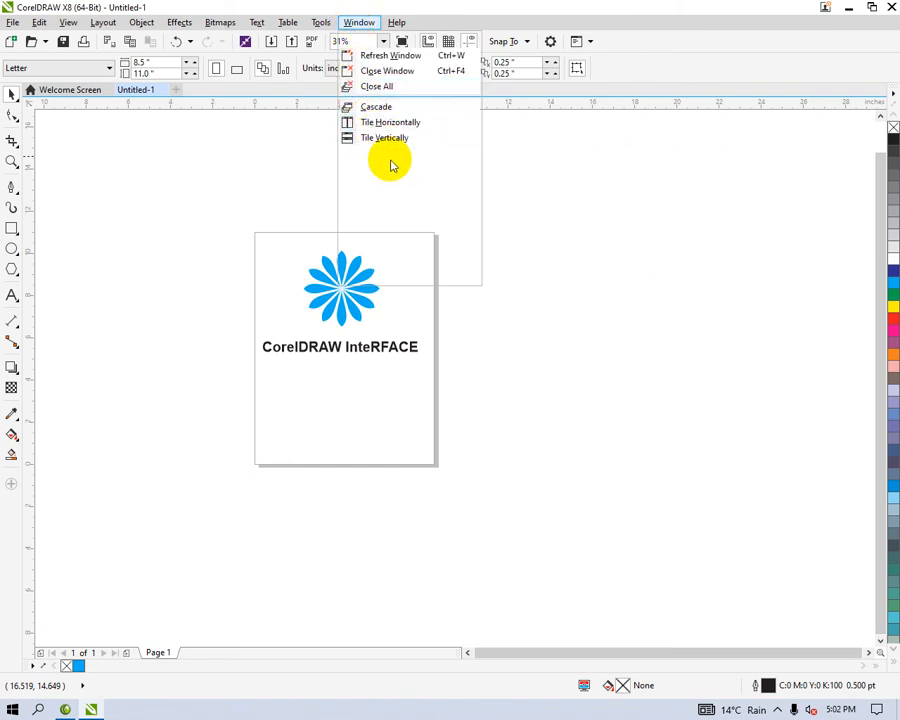
pyautogui.moveTo(401, 25)
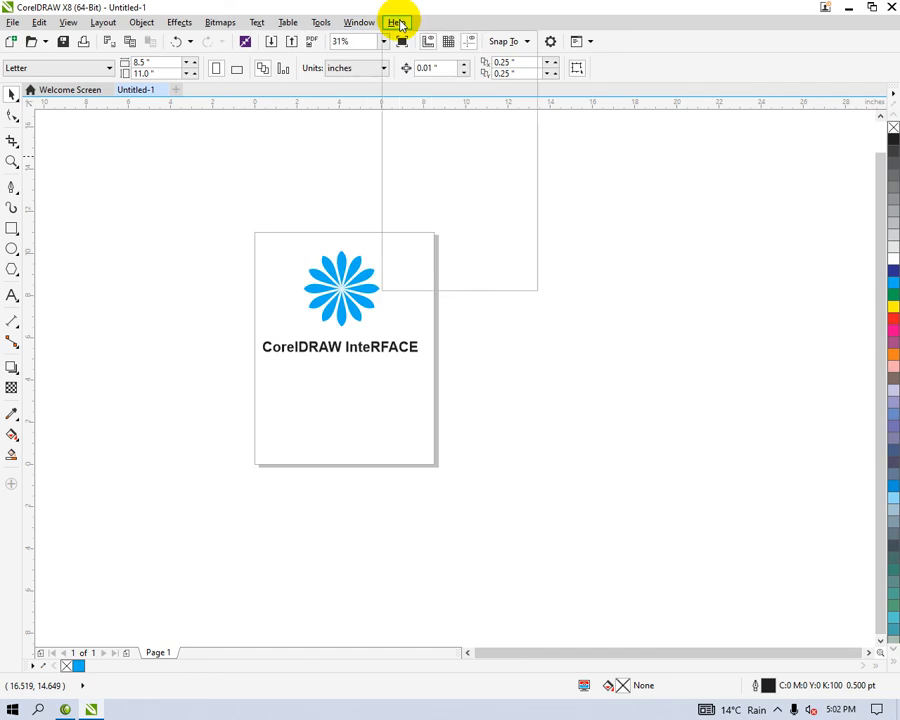
pyautogui.click(425, 90)
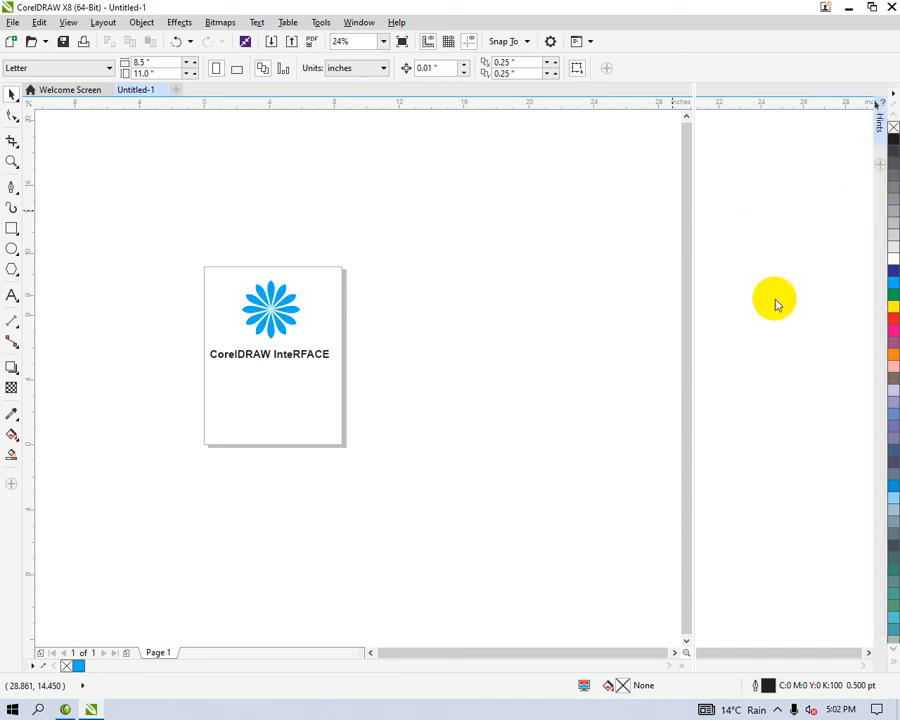
pyautogui.click(879, 112)
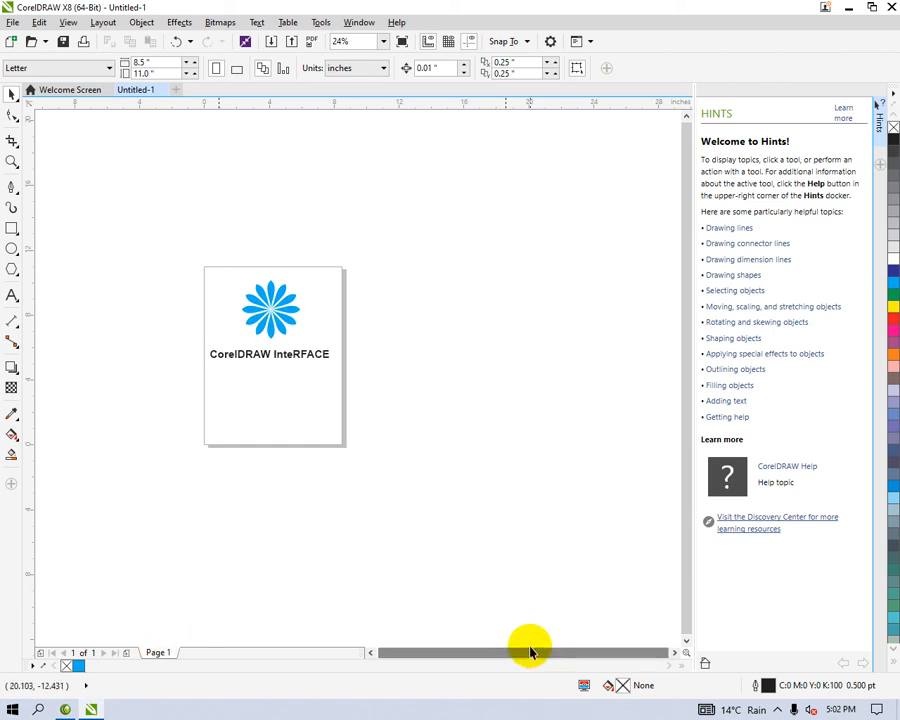
pyautogui.click(692, 549)
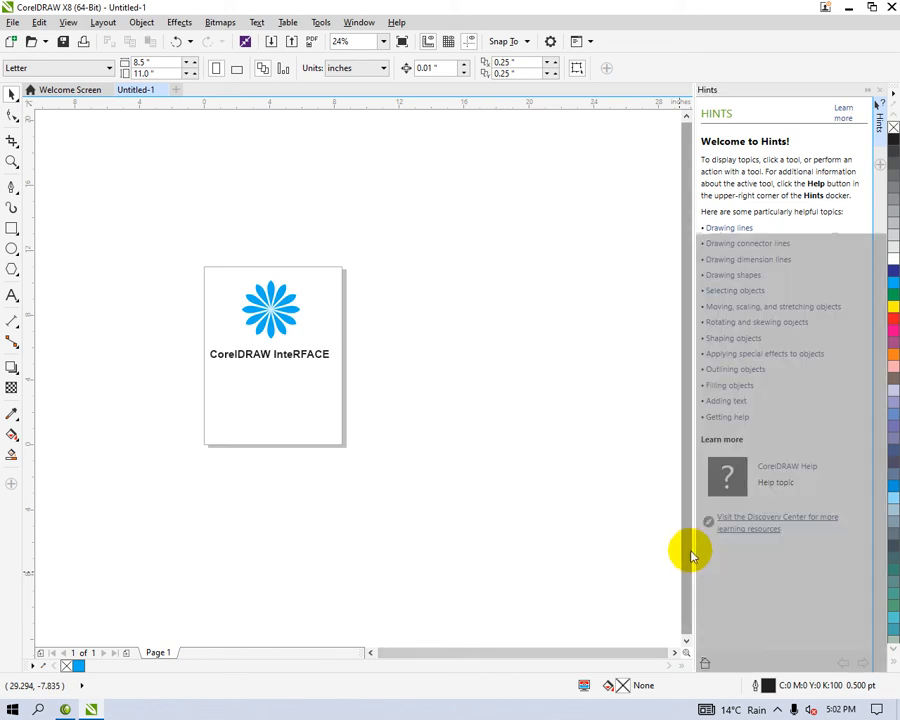
pyautogui.click(685, 602)
pyautogui.click(591, 653)
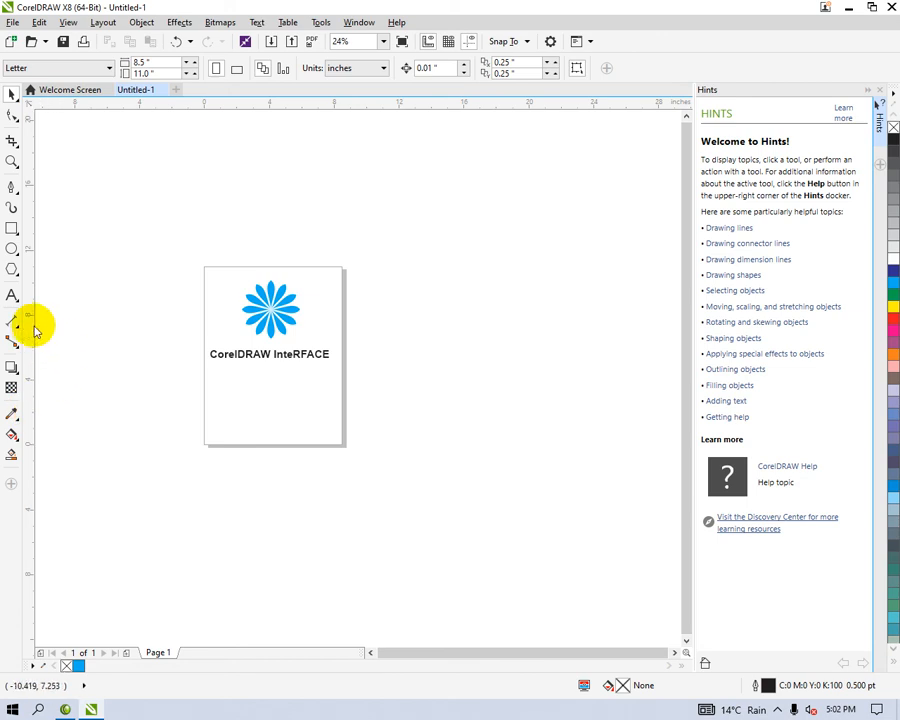
# Step: Place a vertical guideline at about X 14.77 inches and a horizontal one at about Y 4.02 inches, closing the Hints docker
pyautogui.moveTo(134, 372); pyautogui.dragTo(444, 410)
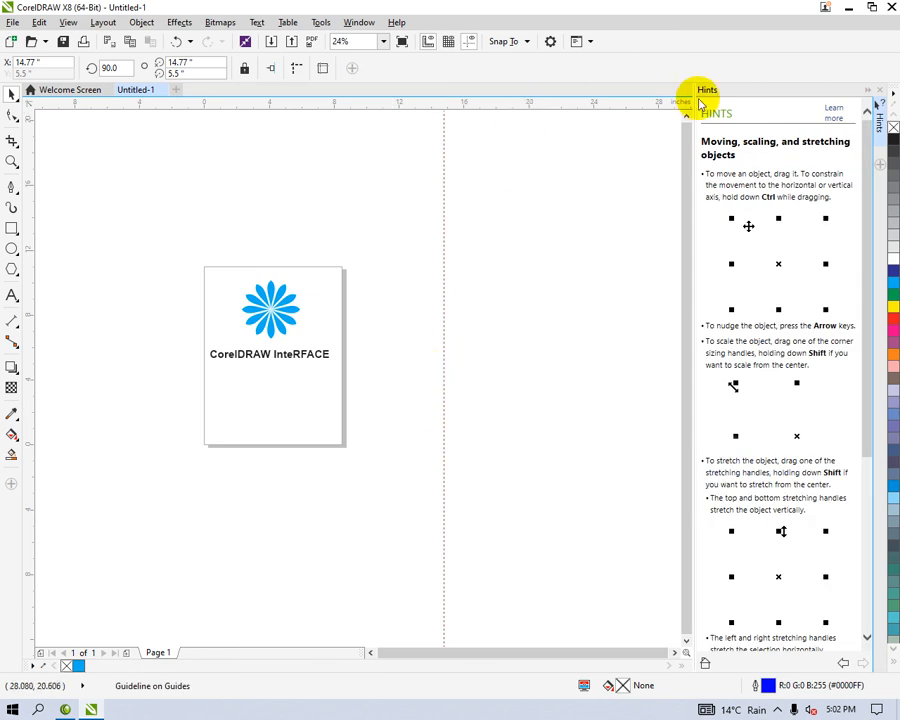
pyautogui.click(877, 90)
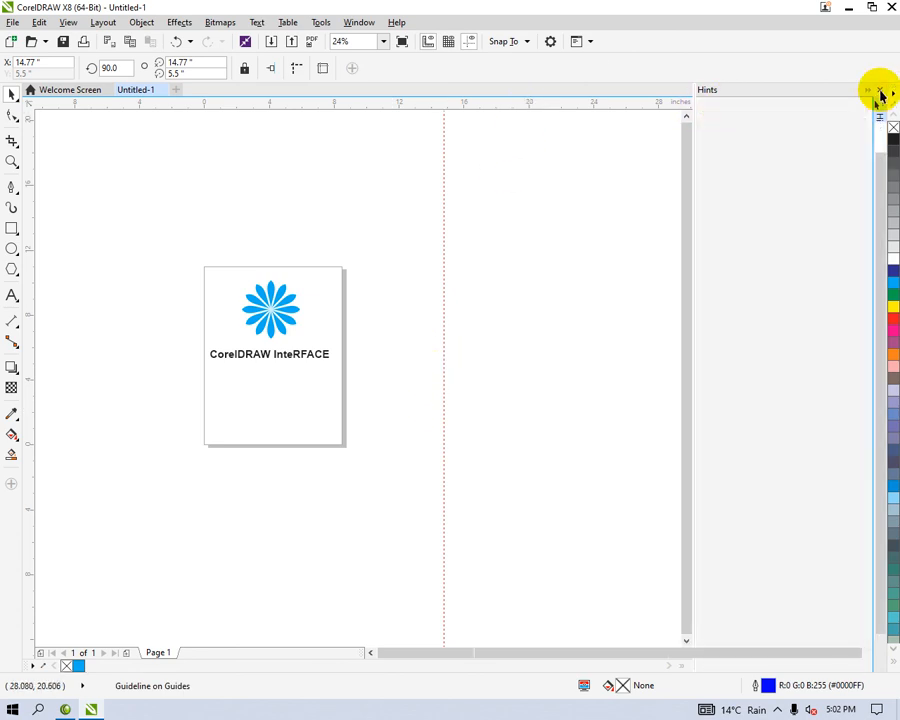
pyautogui.moveTo(598, 104); pyautogui.dragTo(700, 381)
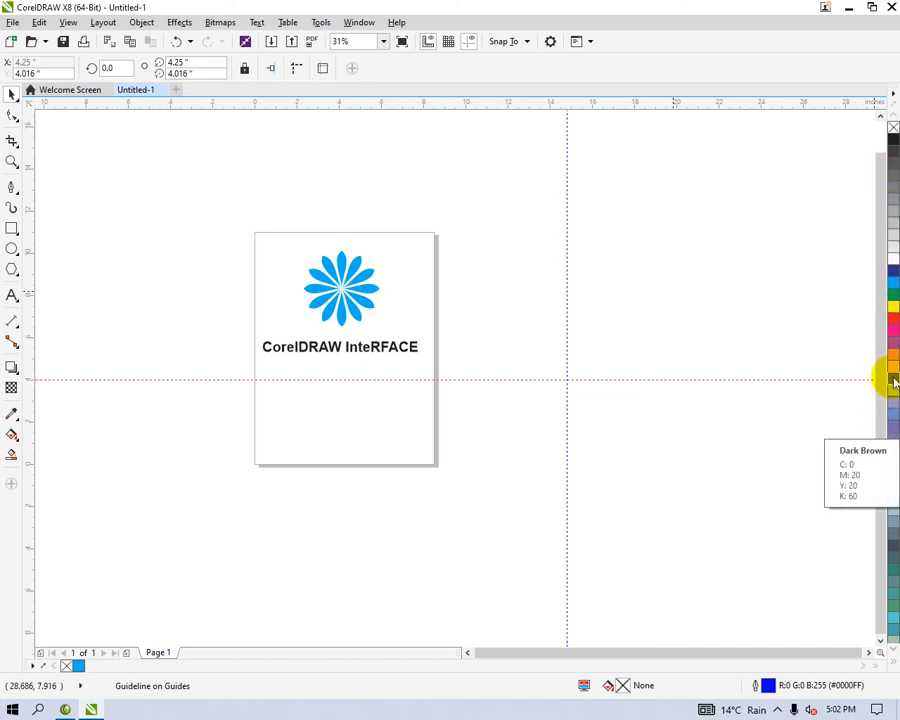
pyautogui.click(879, 652)
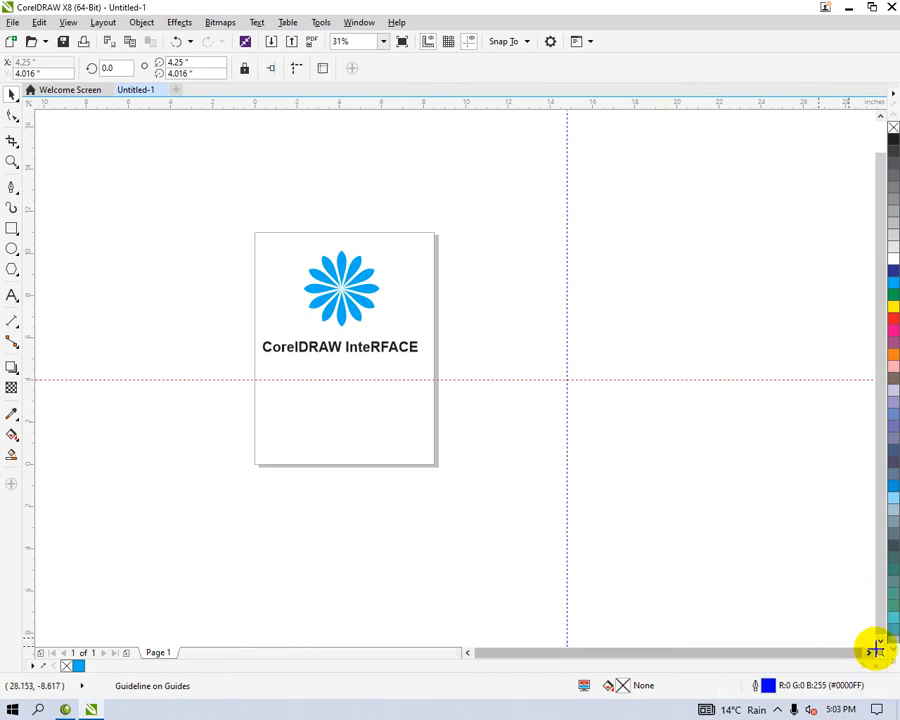